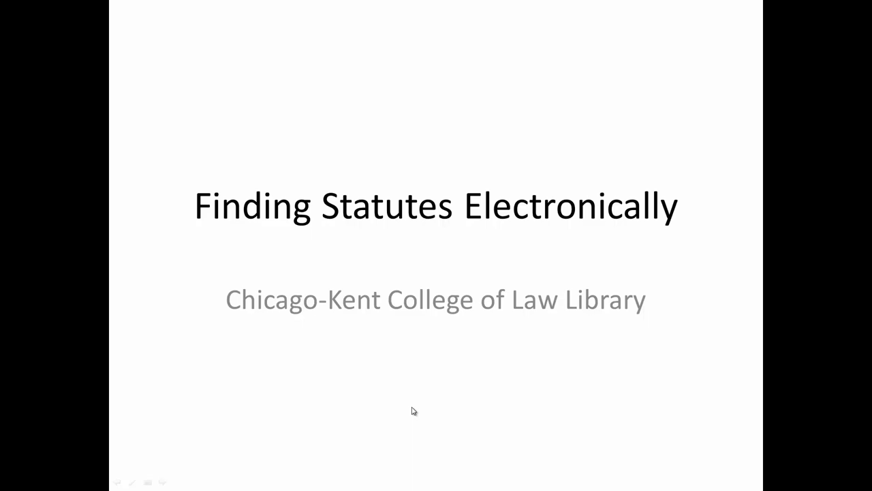
pyautogui.click(413, 410)
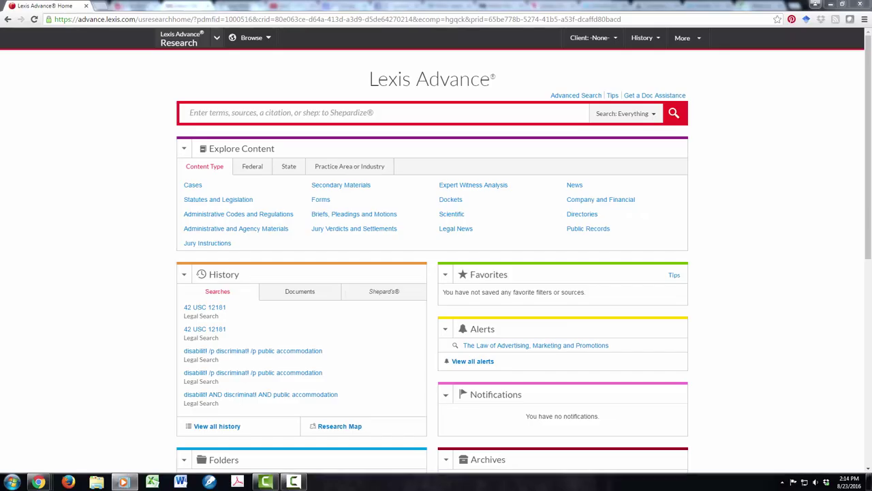
# Step: Retrieve the statute in Lexis Advance by its citation, 42 USC 12181
pyautogui.click(202, 110)
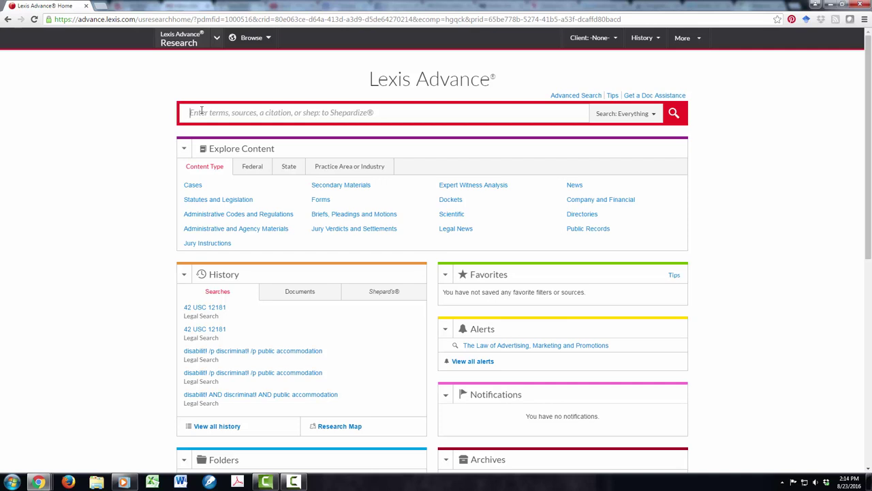
pyautogui.write('42 USC')
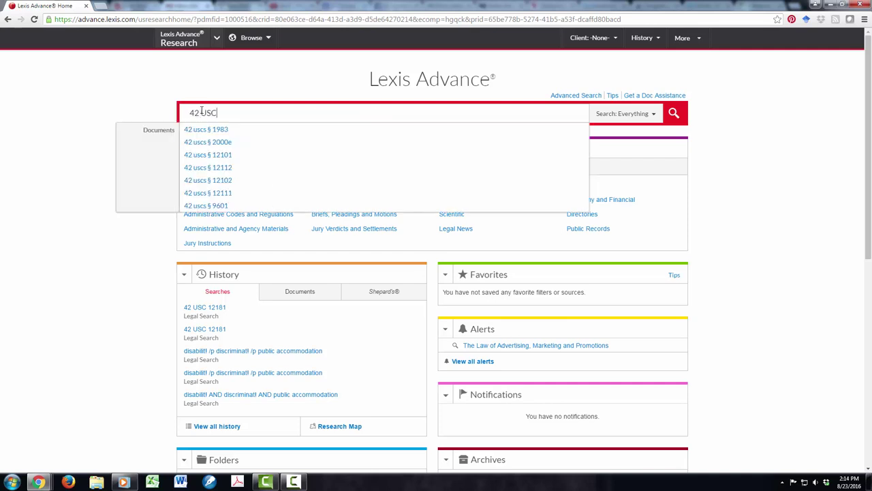
pyautogui.write(' 12181')
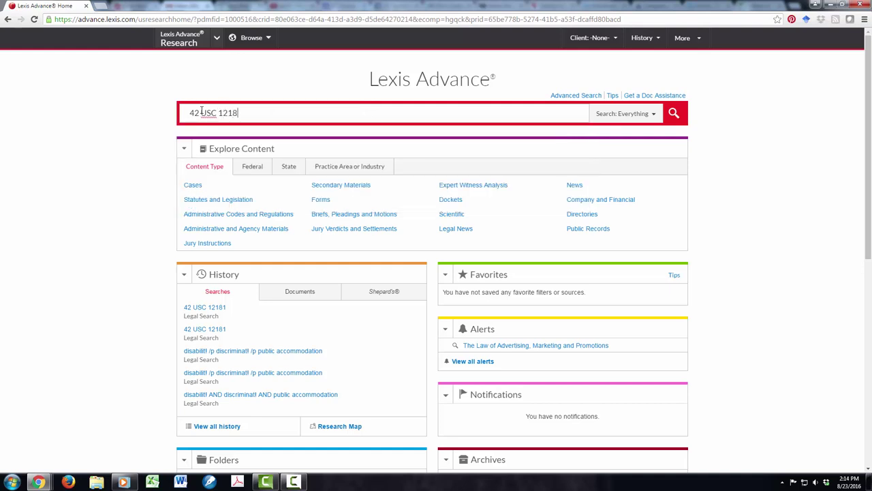
pyautogui.click(673, 114)
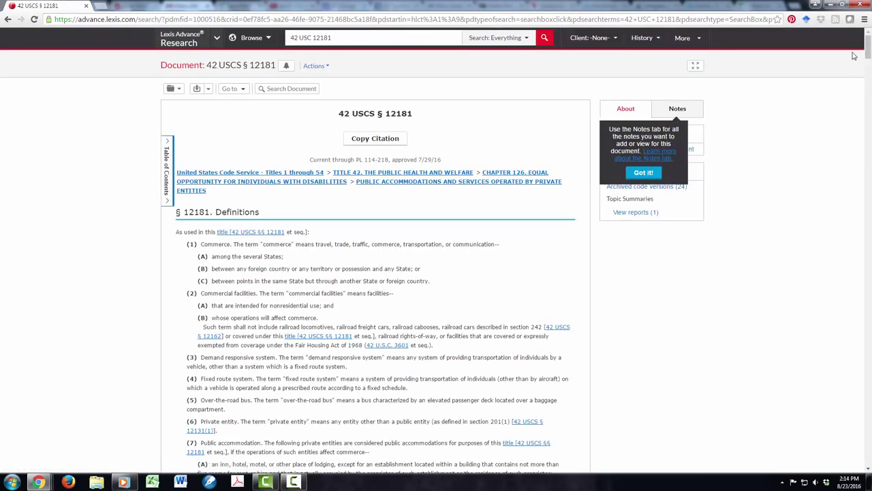
# Step: Review the History citation of § 12181 and its Case Notes index, going to the Public Accommodation notes
pyautogui.moveTo(868, 48); pyautogui.dragTo(869, 61)
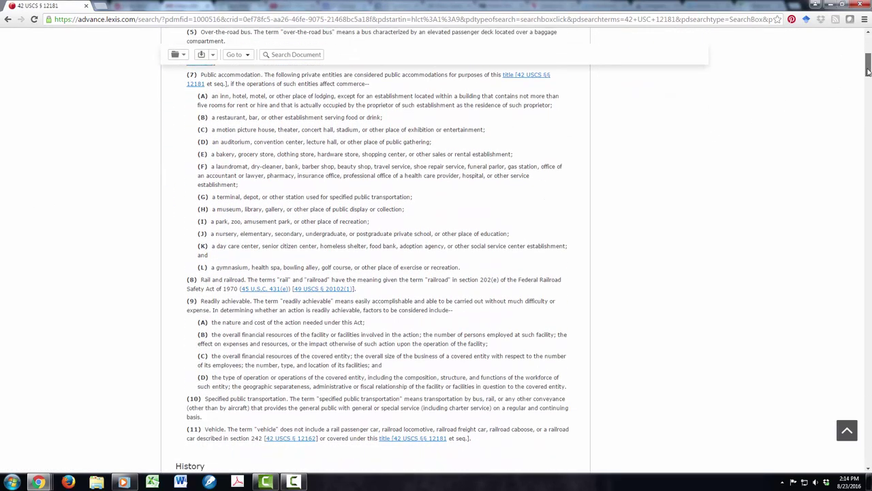
pyautogui.scroll(-9, 444, 119)
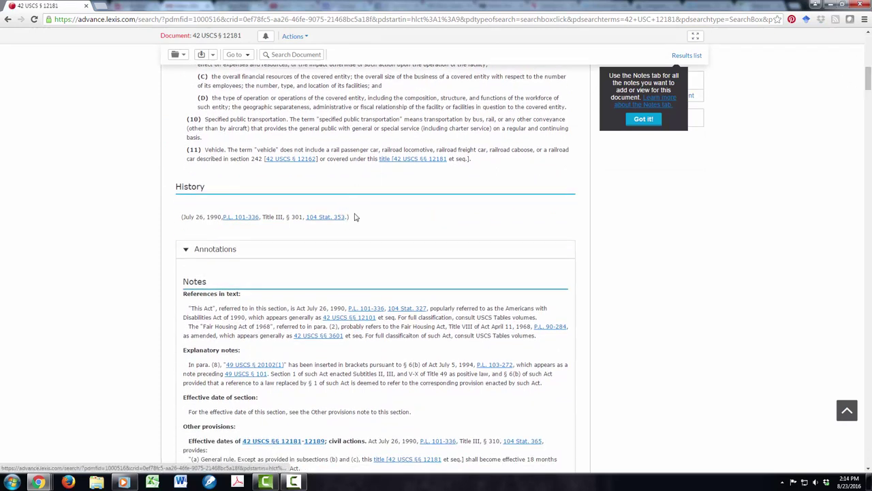
pyautogui.moveTo(352, 219); pyautogui.dragTo(164, 221)
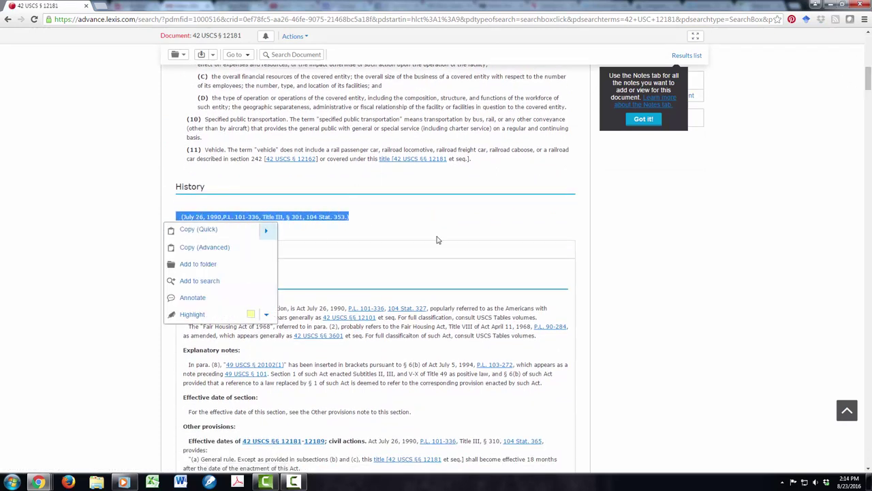
pyautogui.click(688, 231)
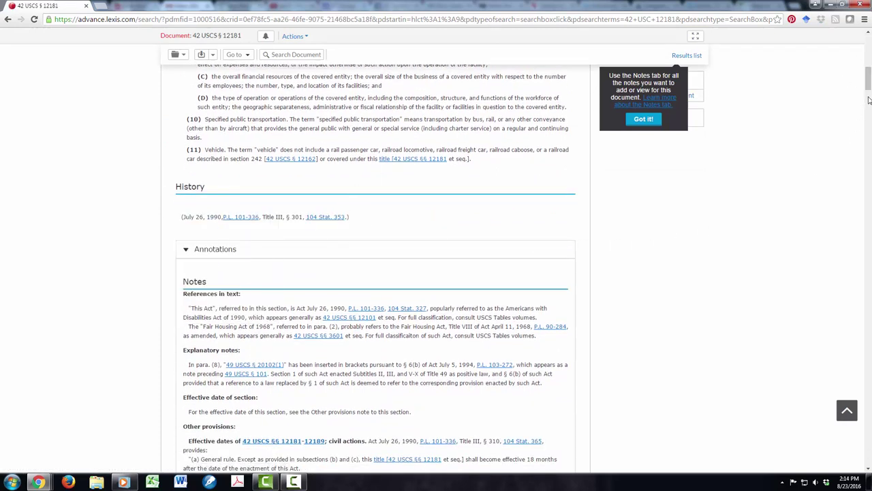
pyautogui.moveTo(868, 83); pyautogui.dragTo(869, 104)
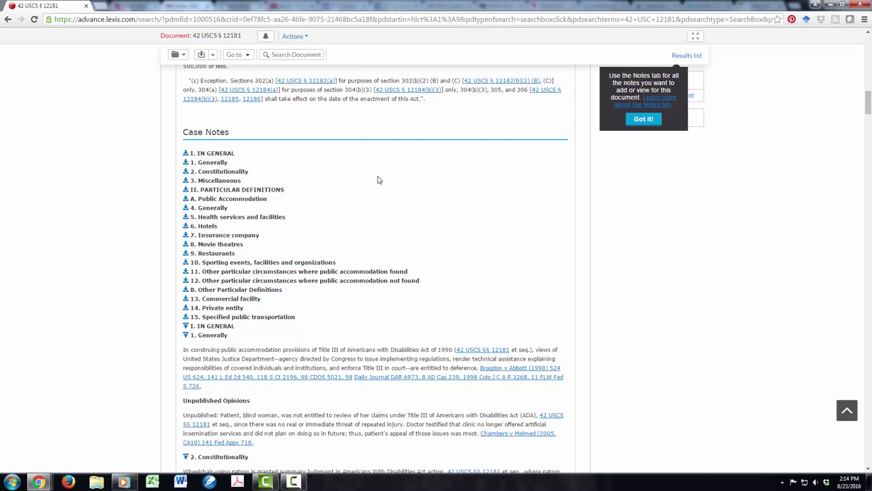
pyautogui.click(184, 202)
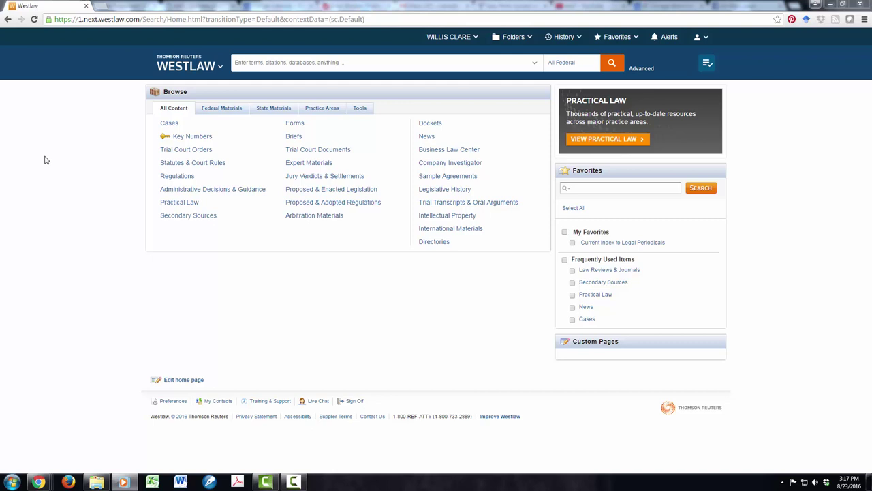
# Step: In Westlaw, look up "popular" and open the suggested United States Code Annotated Popular Name Table
pyautogui.click(258, 59)
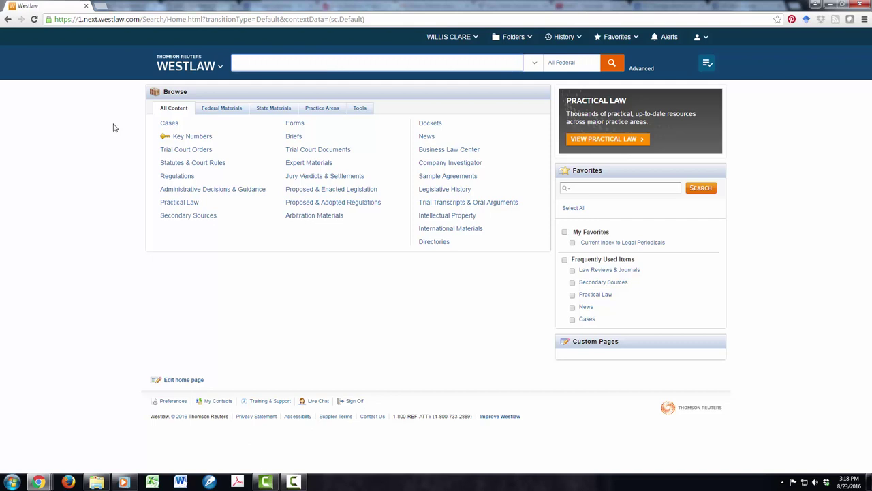
pyautogui.write('pop')
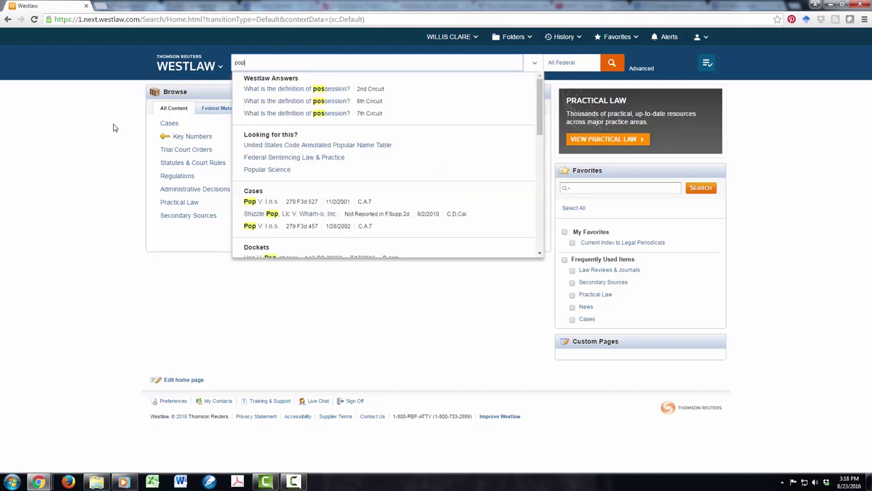
pyautogui.write('ular')
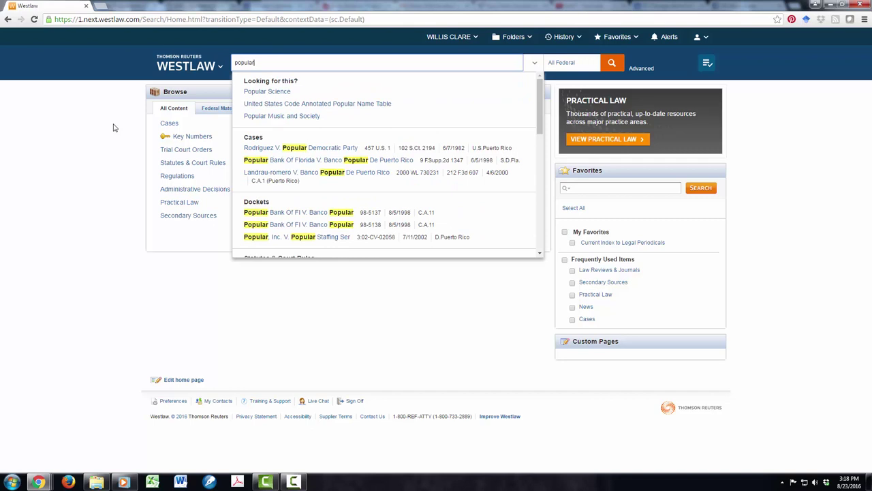
pyautogui.click(281, 105)
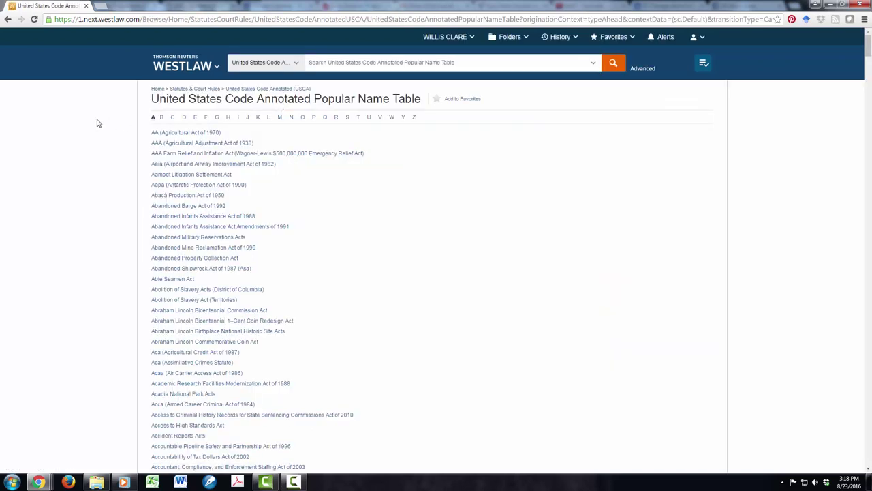
# Step: Search the Popular Name Table for "americans with disabilities act"
pyautogui.click(326, 62)
pyautogui.write('ameri')
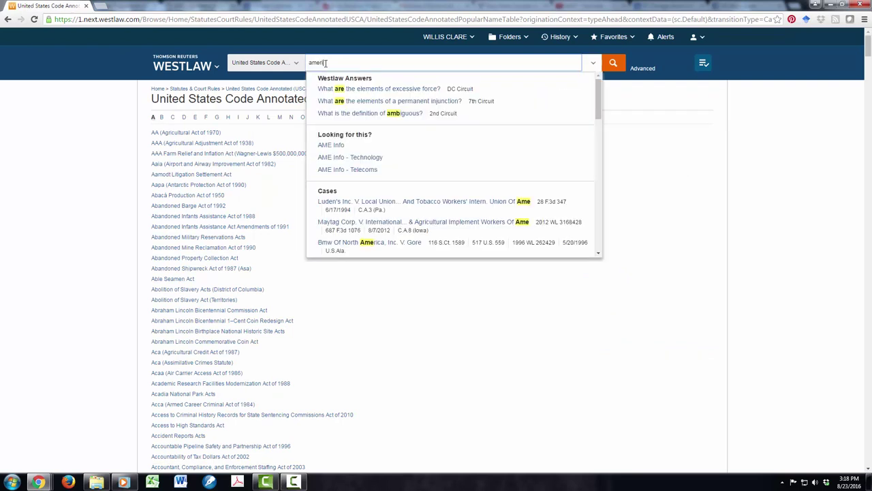
pyautogui.write('cans with disabilities act')
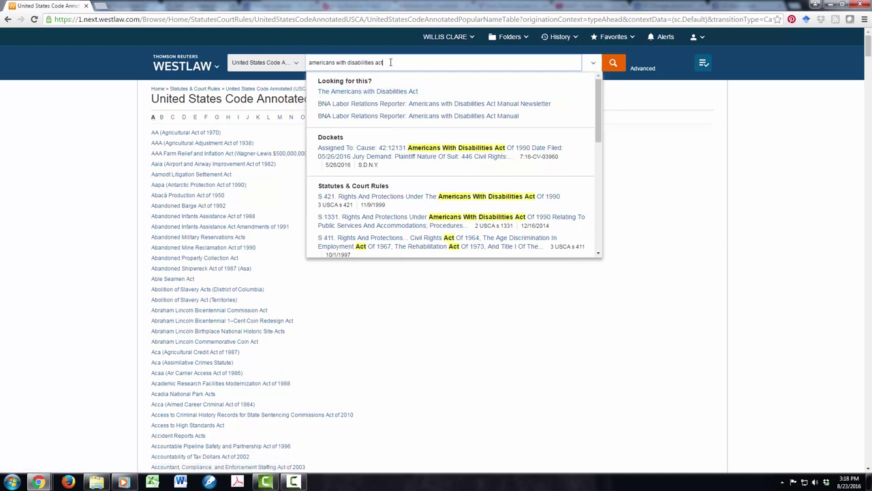
pyautogui.press('Return')
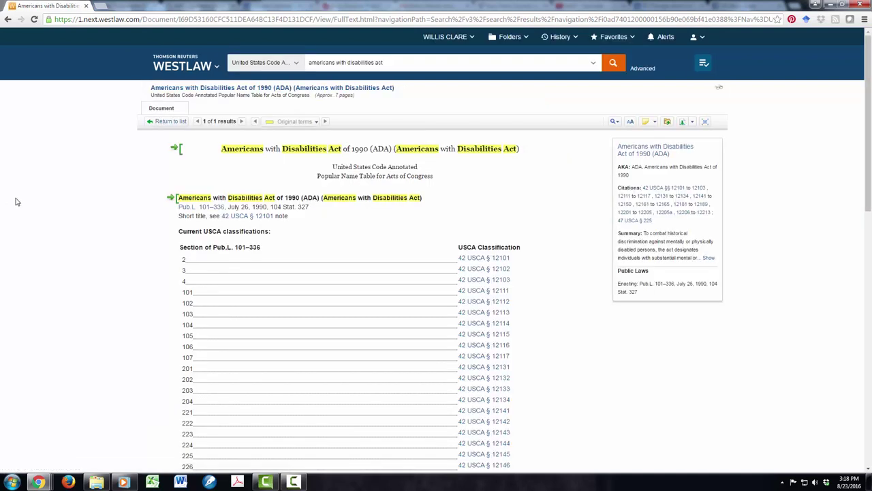
# Step: Examine the act's Public Law citation and its list of USCA classifications by section
pyautogui.moveTo(172, 208); pyautogui.dragTo(237, 208)
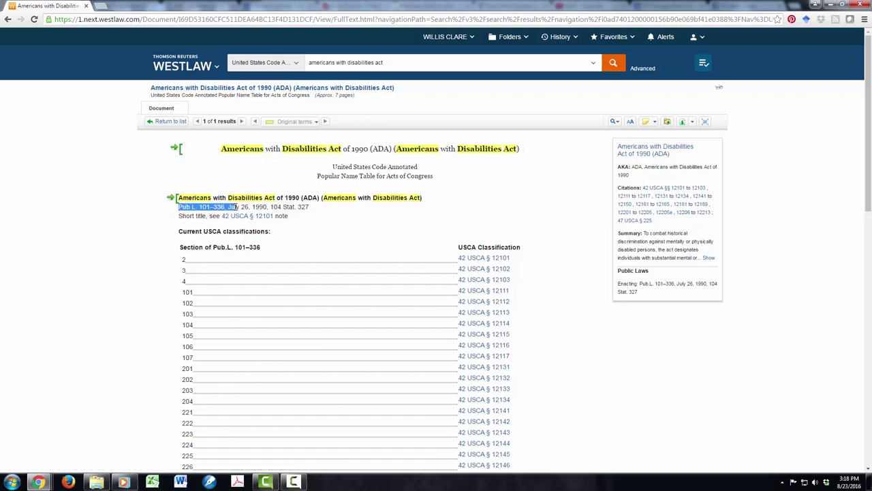
pyautogui.click(406, 210)
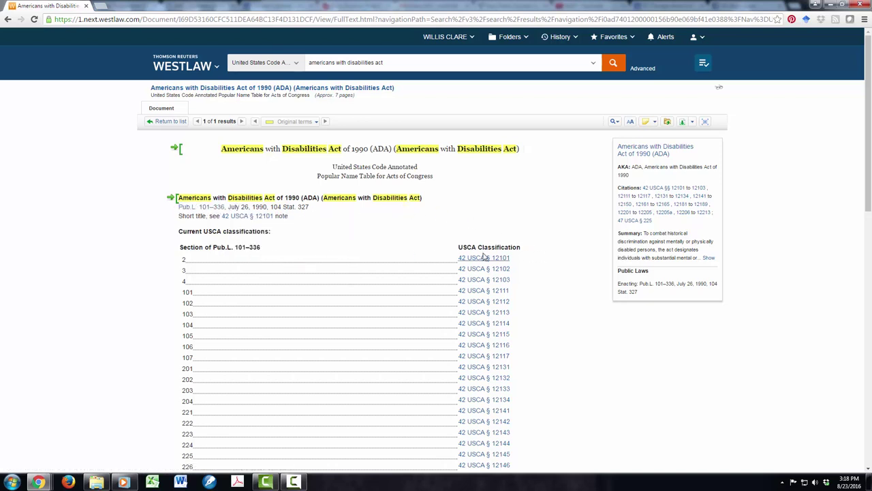
pyautogui.moveTo(866, 132)
pyautogui.mouseDown()
pyautogui.moveTo(869, 185)
pyautogui.moveTo(868, 132)
pyautogui.mouseUp()
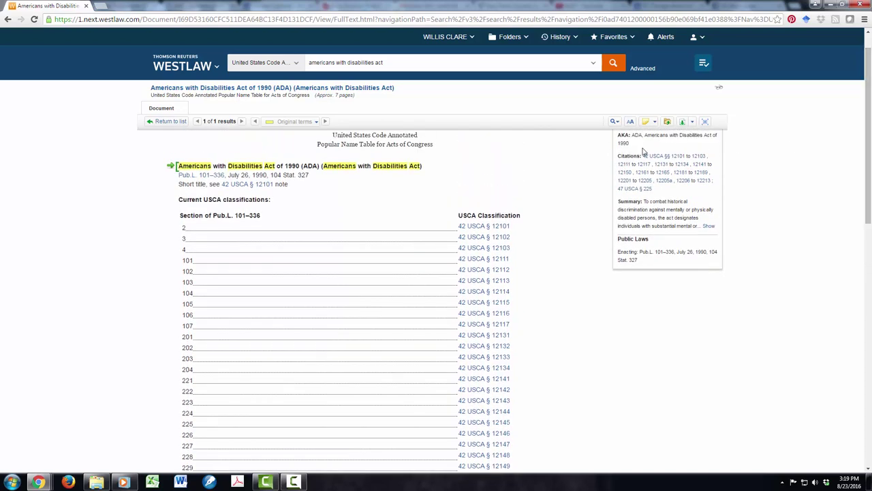
# Step: Open 42 USCA § 12101 from the classification list, browse to the following section and return to § 12101
pyautogui.click(489, 228)
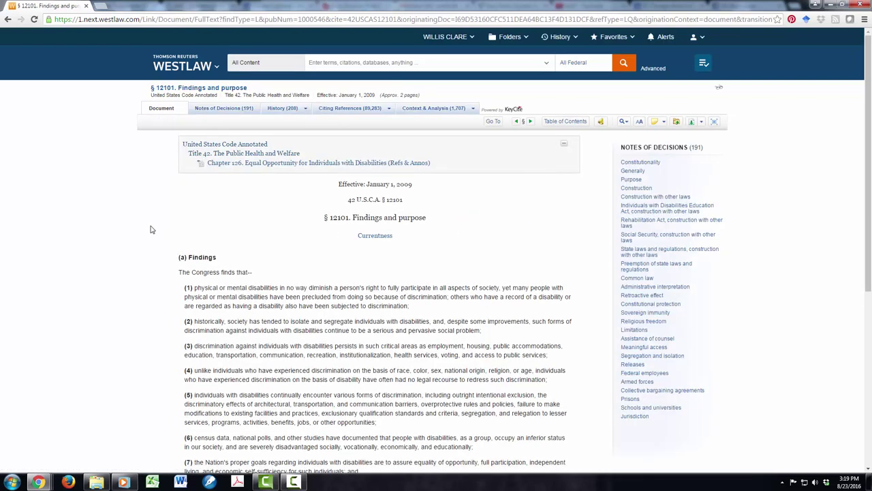
pyautogui.click(531, 122)
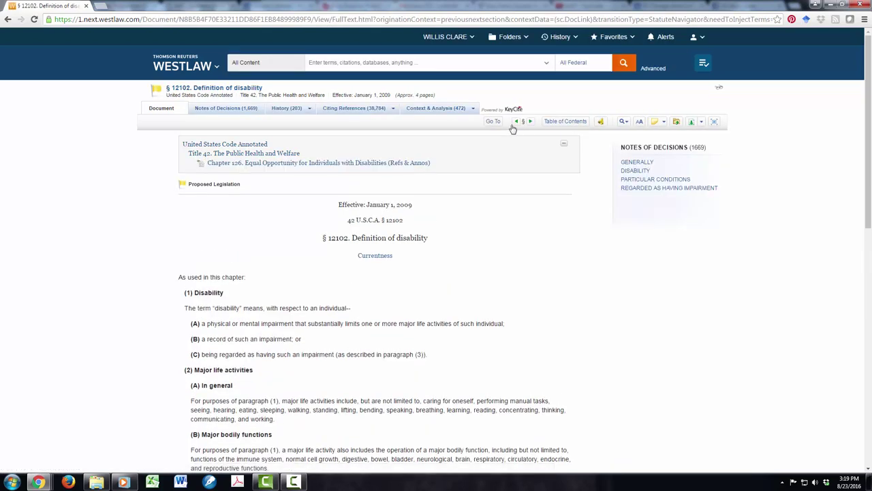
pyautogui.click(516, 121)
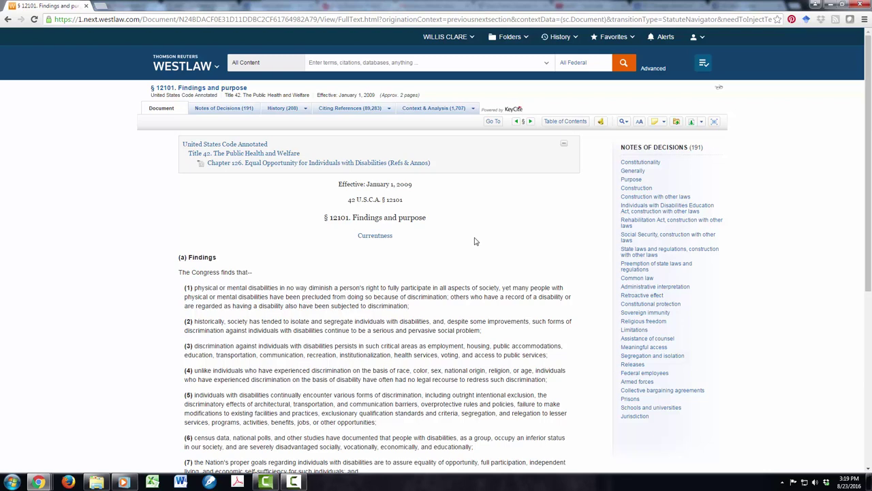
# Step: Use the statute's Table of Contents to reach Subchapter III on public accommodations and open § 12181, Definitions
pyautogui.click(567, 122)
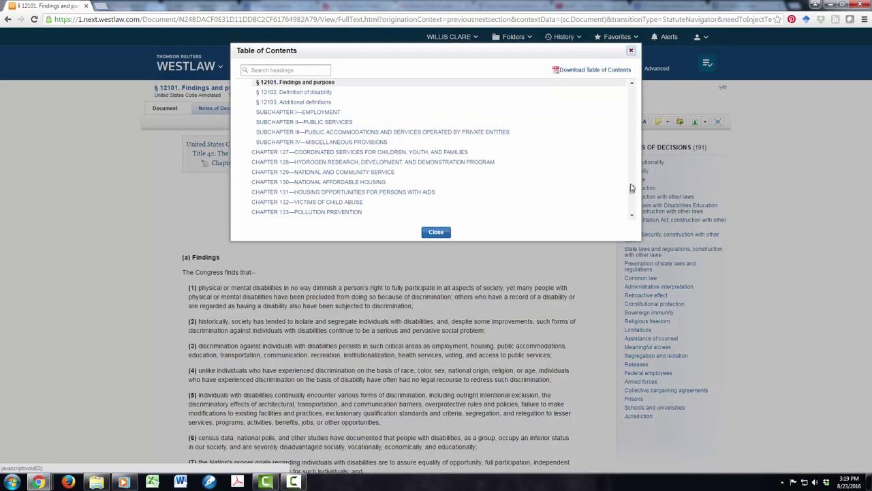
pyautogui.scroll(2, 633, 191)
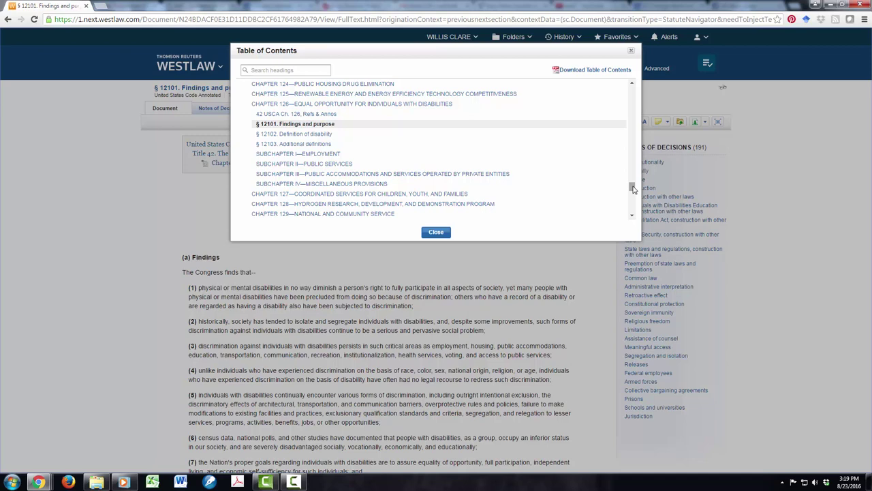
pyautogui.moveTo(634, 189); pyautogui.dragTo(633, 189)
pyautogui.moveTo(634, 189); pyautogui.dragTo(634, 191)
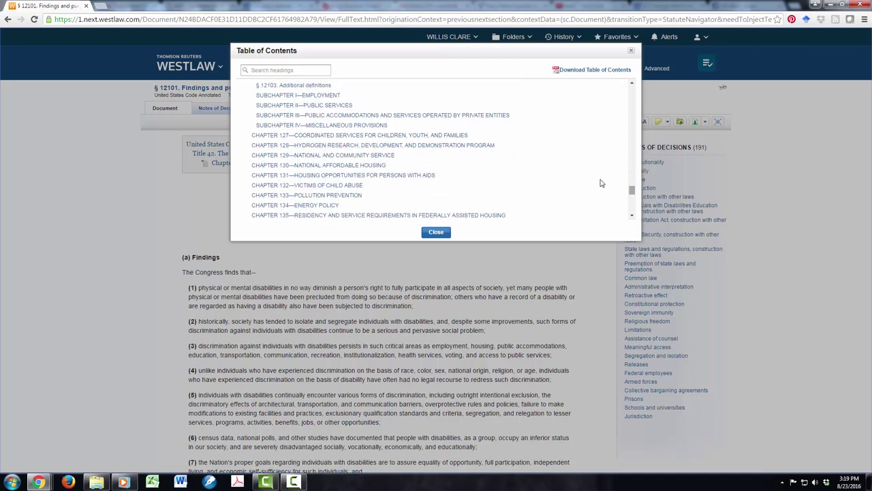
pyautogui.click(335, 118)
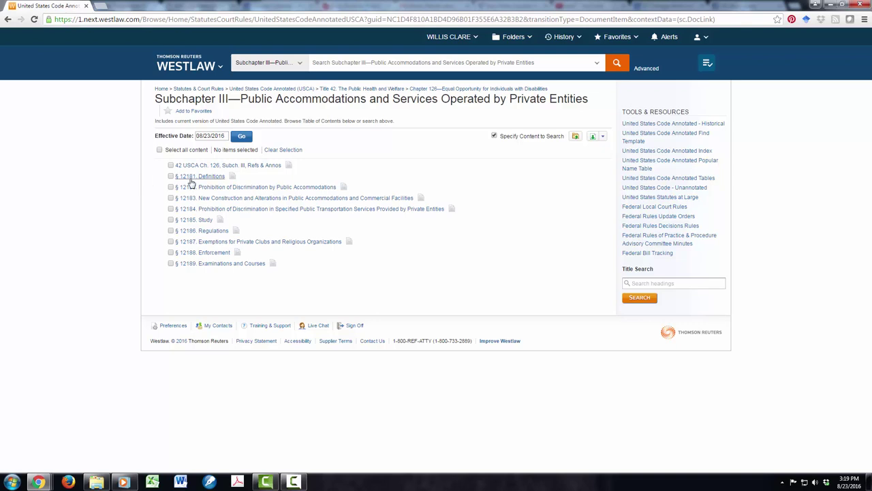
pyautogui.click(211, 179)
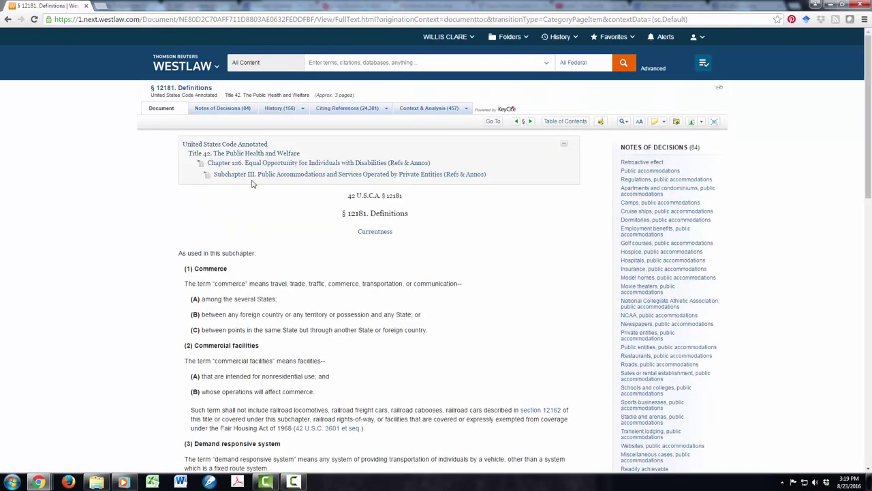
# Step: Advance to § 12182 and view its Notes of Decisions for the Particular Public Accommodations category
pyautogui.click(530, 122)
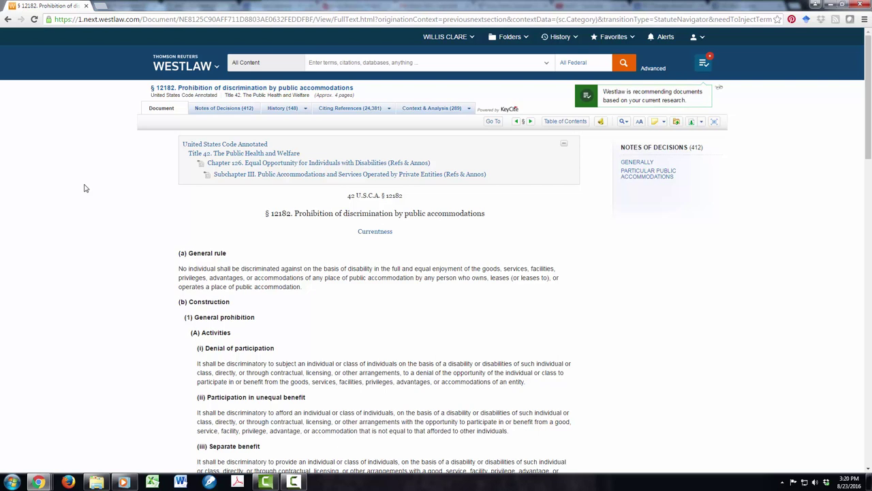
pyautogui.click(223, 111)
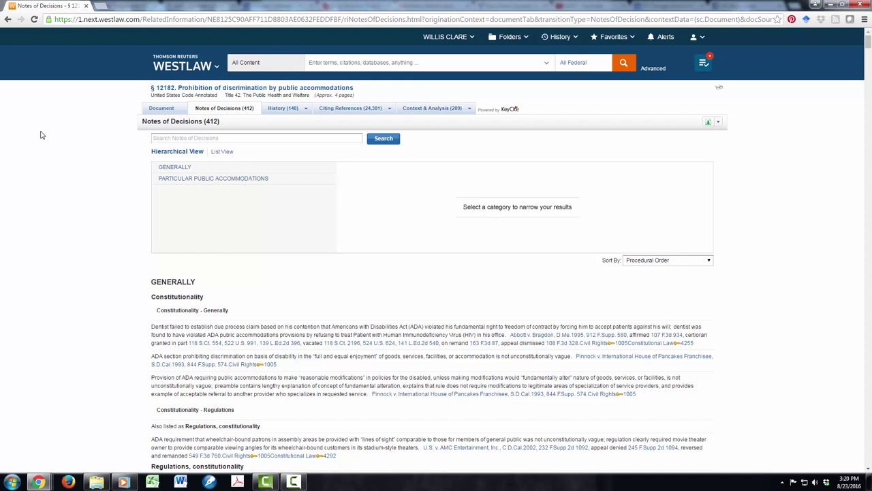
pyautogui.click(182, 180)
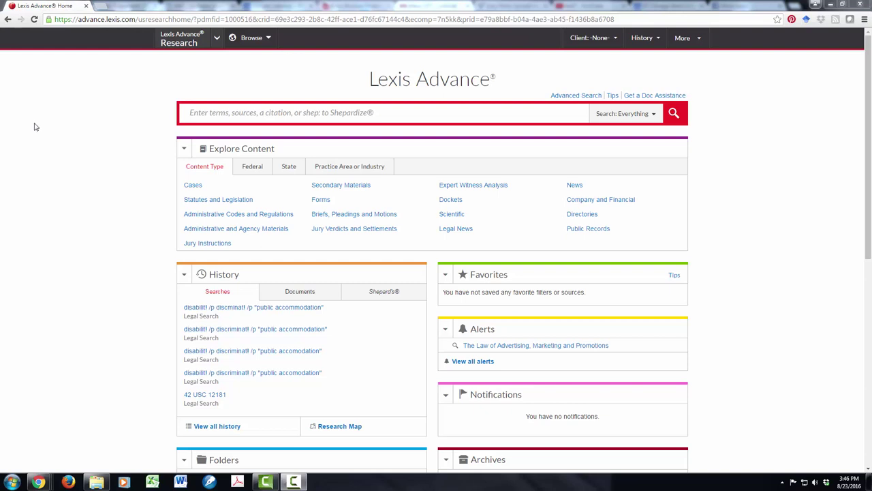
# Step: Search the federal USCS - United States Code Service for disabilit! /p discriminat! /p "public accommodation" and open 42 USCS § 12182 from the results
pyautogui.click(253, 169)
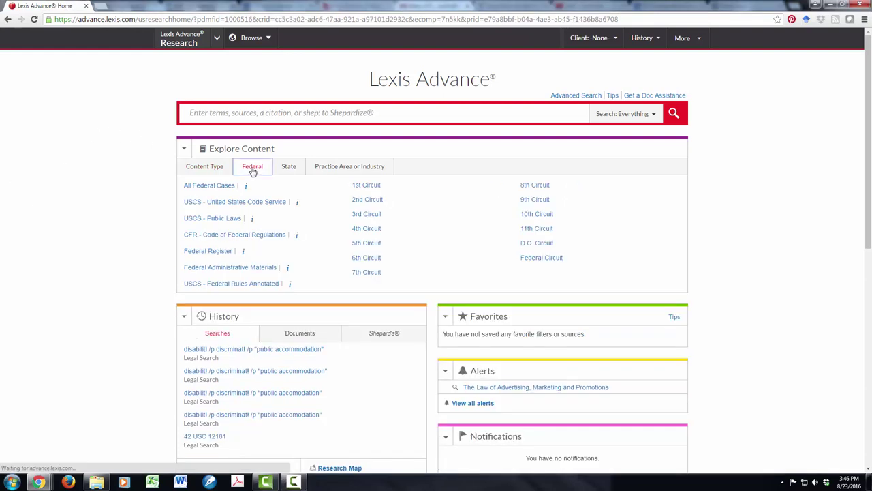
pyautogui.click(219, 207)
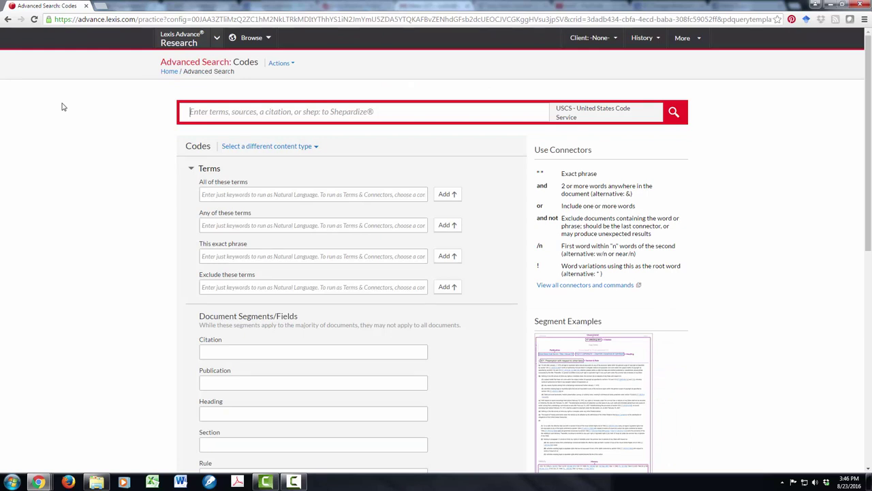
pyautogui.write('disabilit')
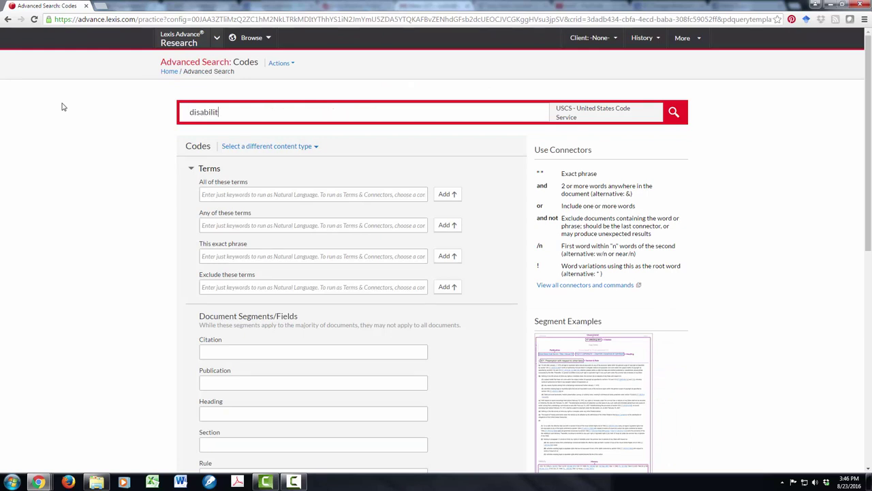
pyautogui.write('!')
pyautogui.write('/p discriminat! /p "pub')
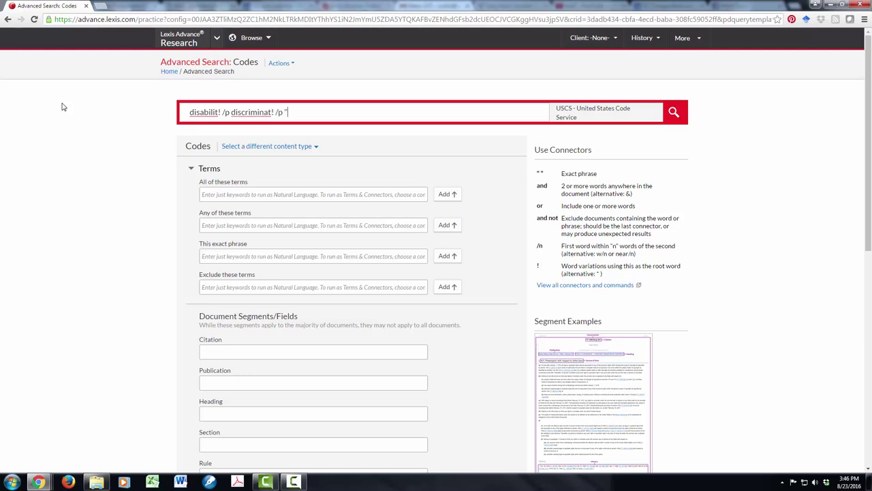
pyautogui.write('lic accommodation"')
pyautogui.click(673, 113)
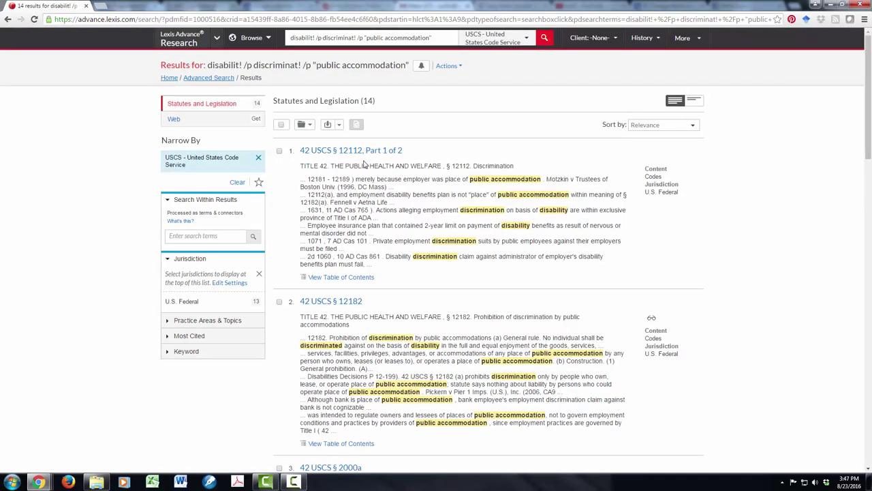
pyautogui.click(342, 301)
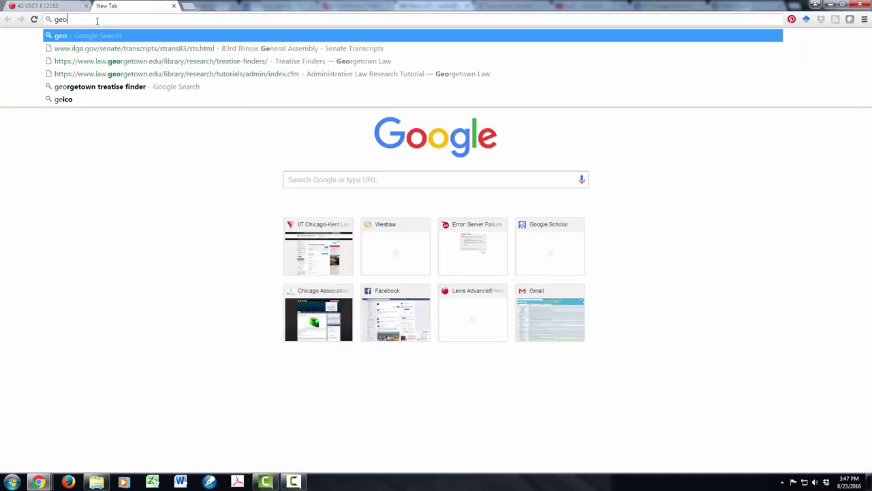
# Step: Find Georgetown Law's Treatise Finders page with a Google search for georgetown treatise finder and open its Disability Law Treatises guide
pyautogui.write(' treatise')
pyautogui.press('Return')
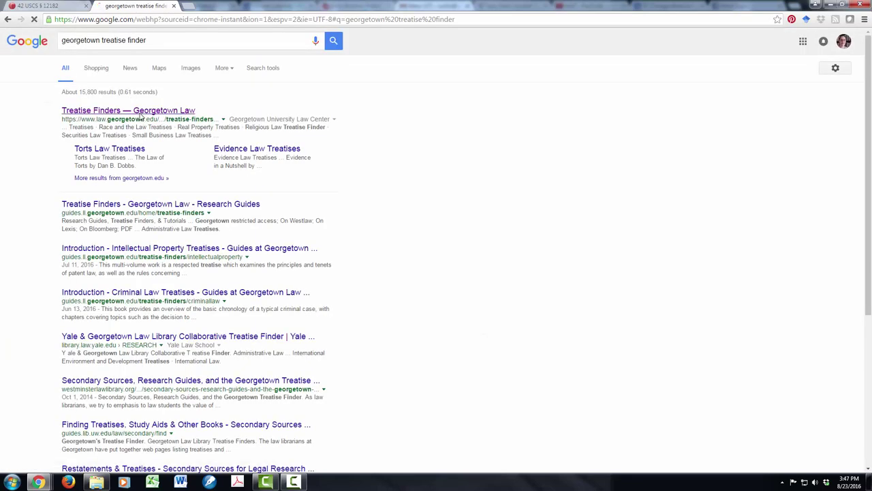
pyautogui.click(140, 113)
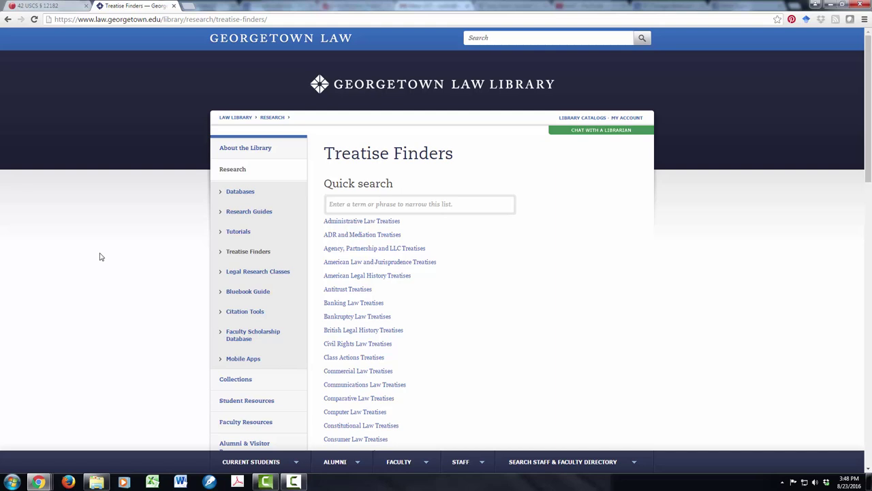
pyautogui.scroll(-2, 98, 258)
pyautogui.scroll(-1, 100, 257)
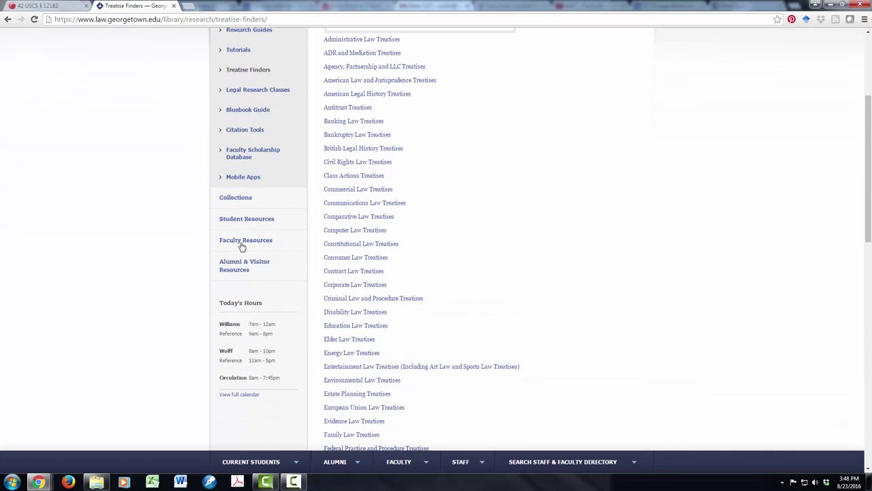
pyautogui.click(359, 311)
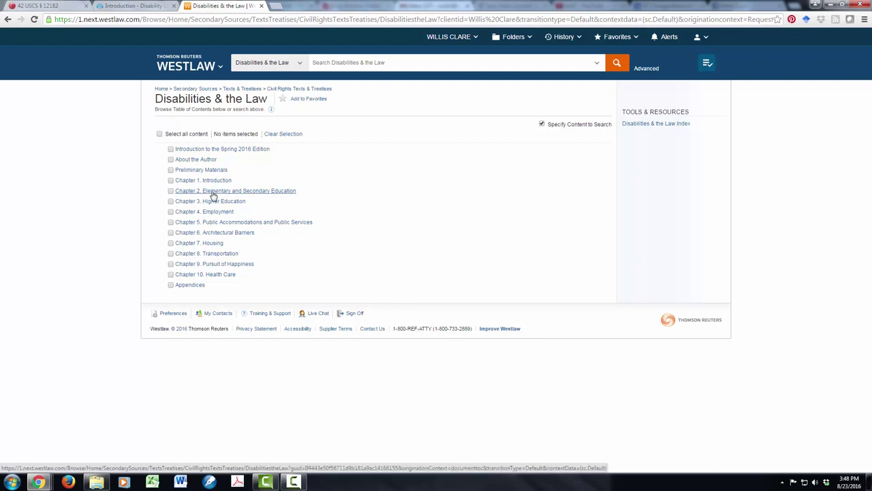
# Step: Open § 5:2, Public accommodations defined, in Chapter 5 of the Disabilities & the Law treatise and jump to footnote 2
pyautogui.click(216, 223)
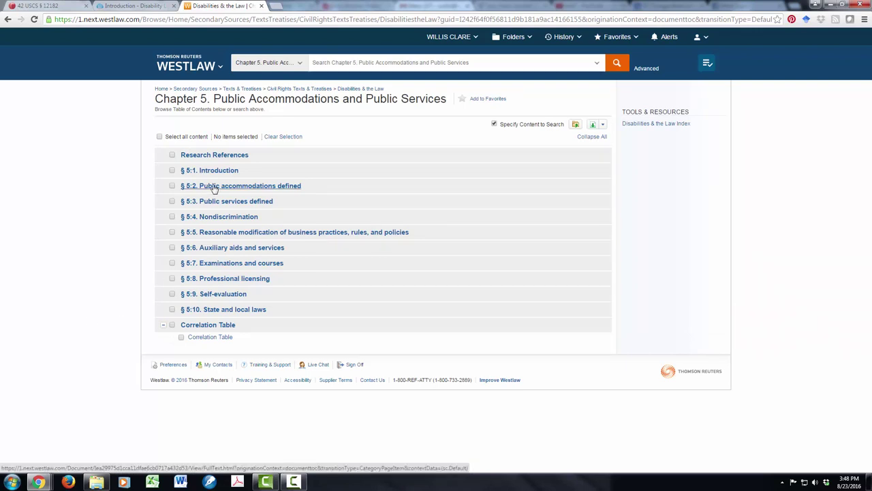
pyautogui.click(213, 187)
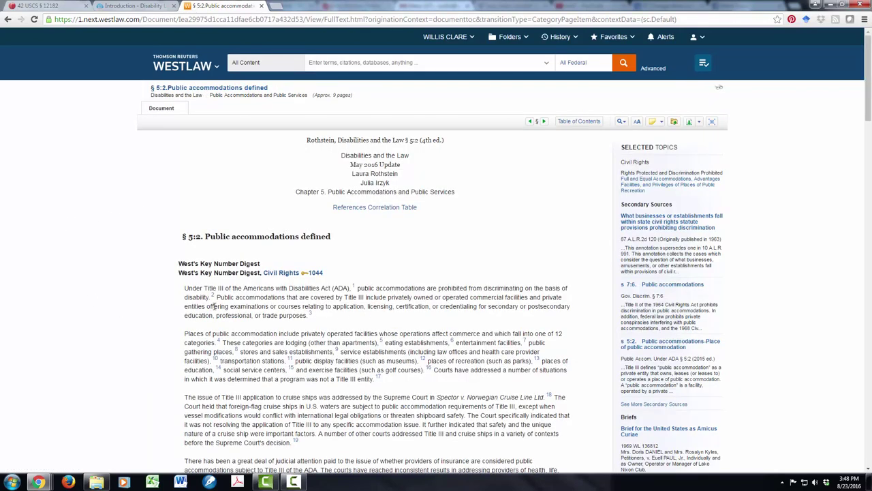
pyautogui.click(214, 297)
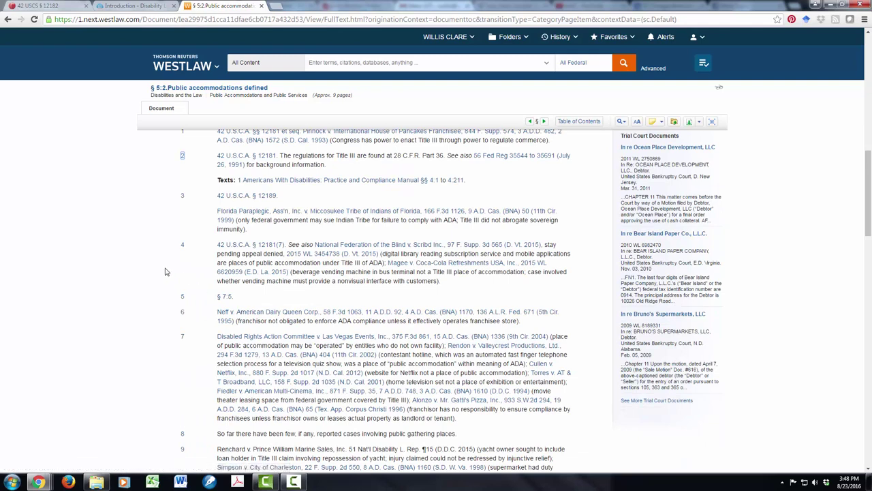
# Step: Follow footnote 2's citation to 42 U.S.C.A. § 12181 and advance to the next section of the code
pyautogui.click(263, 157)
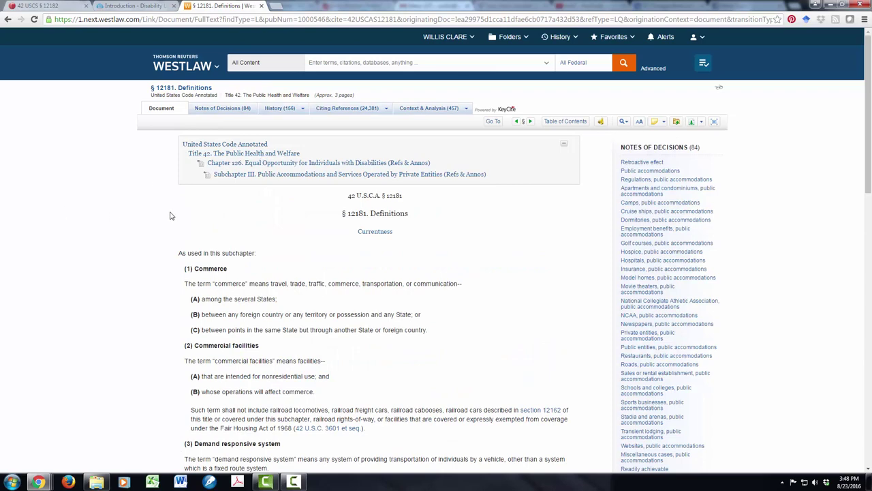
pyautogui.click(531, 123)
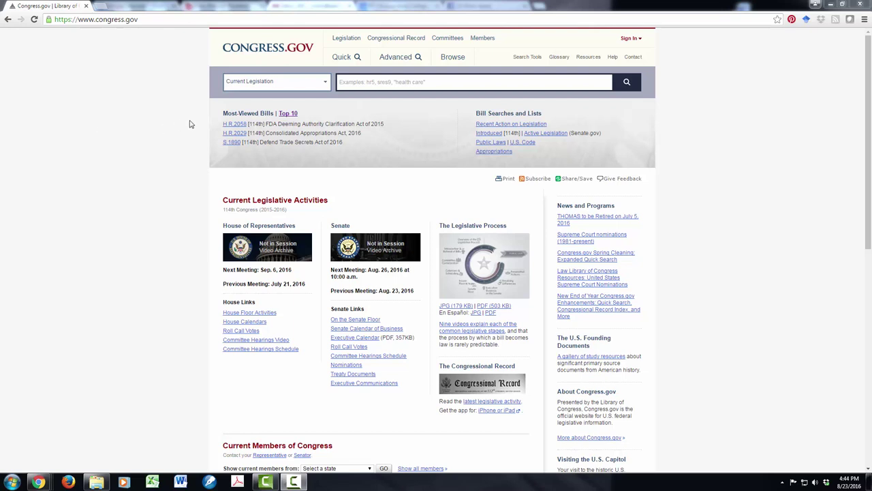
# Step: Open bill H.R.2058 from the most-viewed bills on Congress.gov and view its actions and committees
pyautogui.click(233, 129)
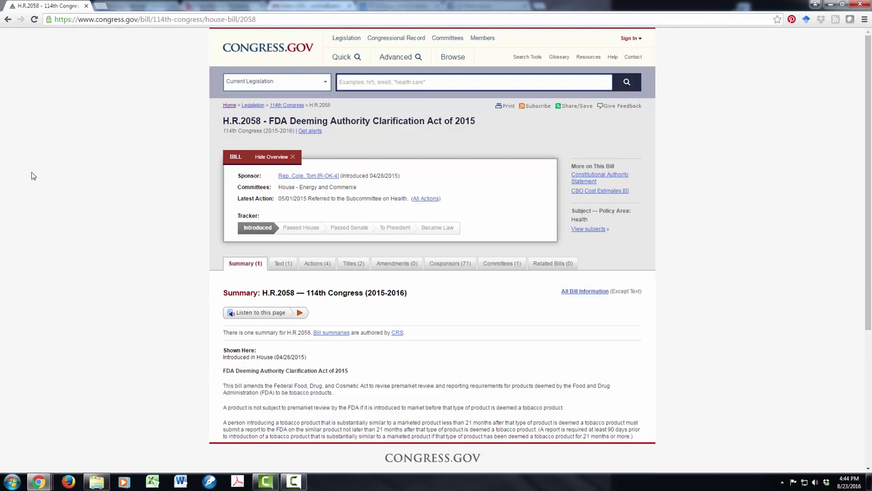
pyautogui.click(313, 266)
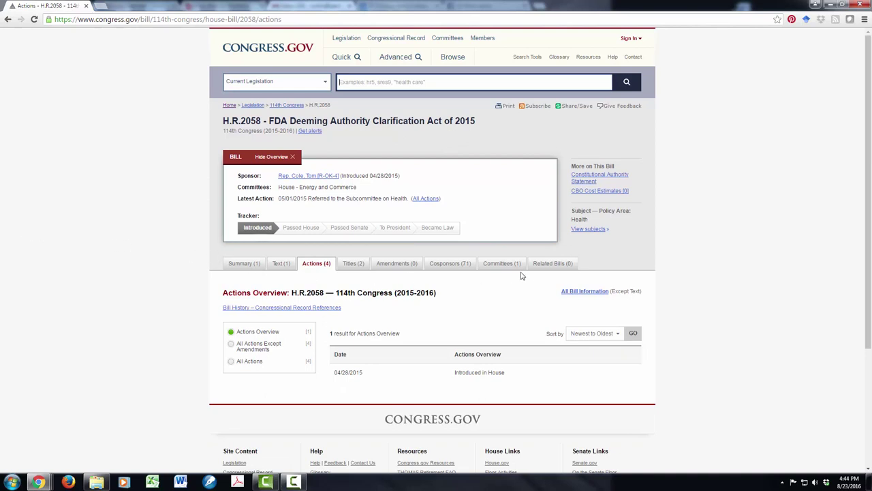
pyautogui.click(471, 265)
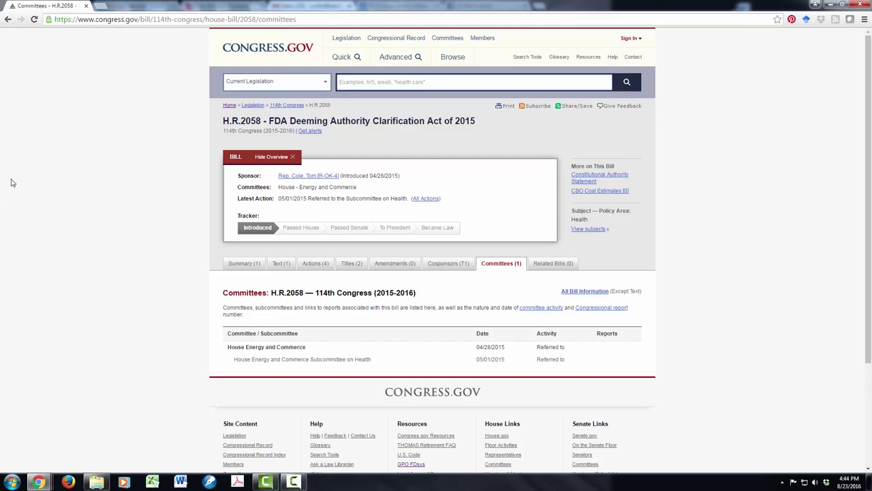
# Step: Search Google for lii in a new browser tab, open the Legal Information Institute site and display its U.S. Code table of contents
pyautogui.click(98, 8)
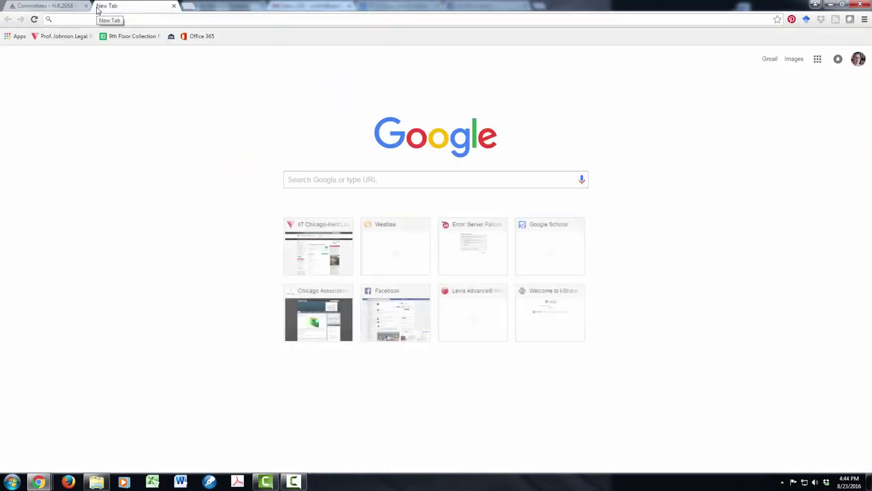
pyautogui.write('lii')
pyautogui.press('BackSpace')
pyautogui.press('BackSpace')
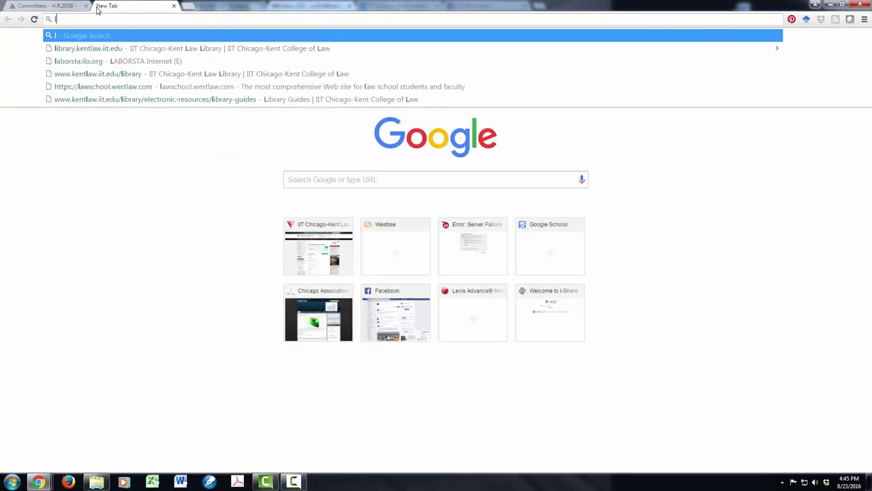
pyautogui.write('ii')
pyautogui.press('Return')
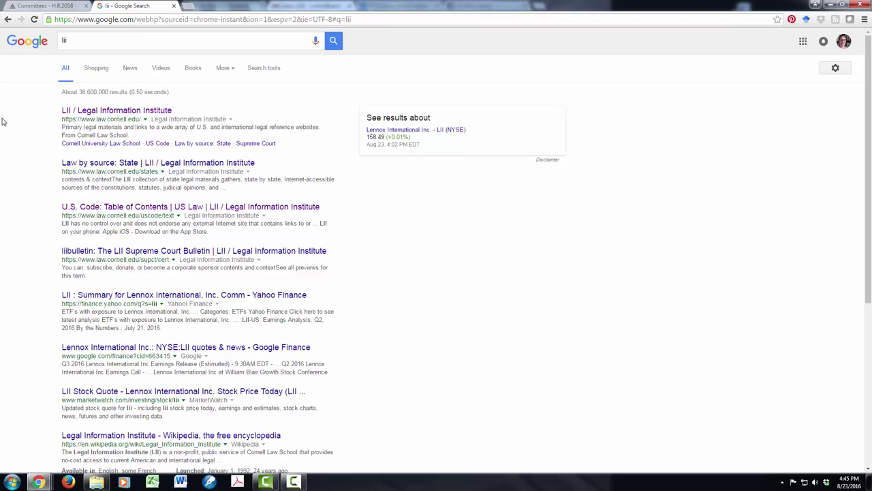
pyautogui.click(111, 113)
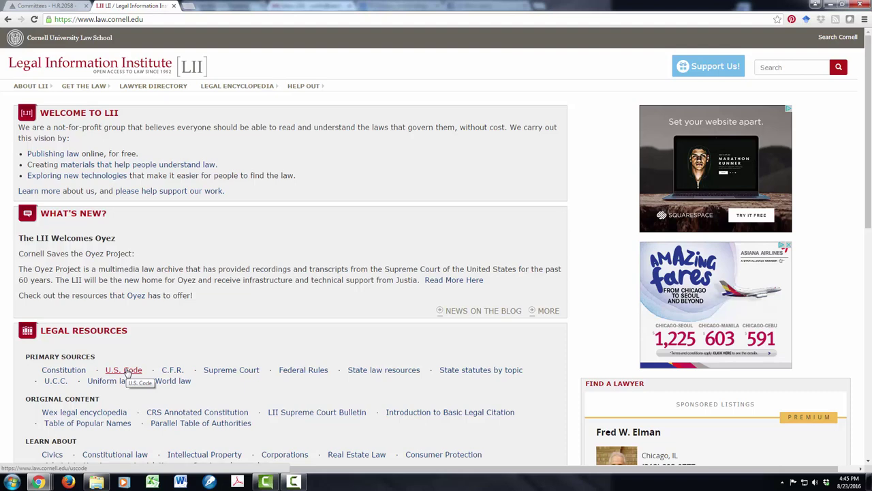
pyautogui.click(125, 371)
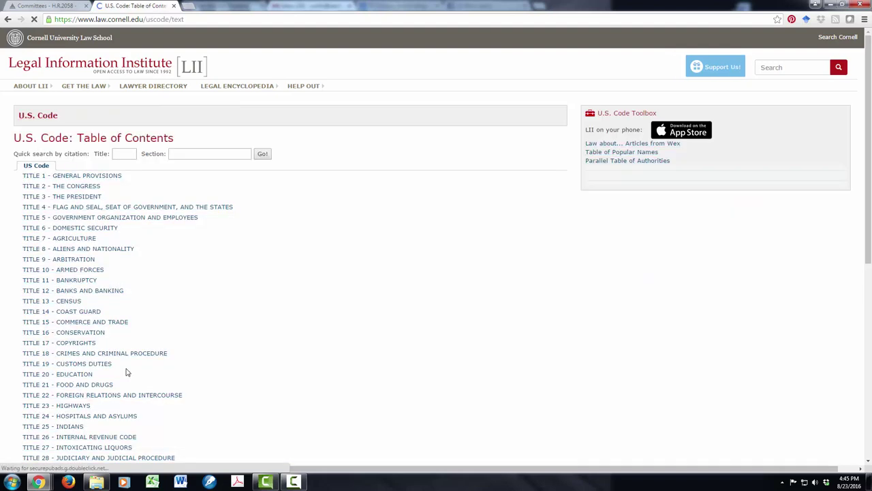